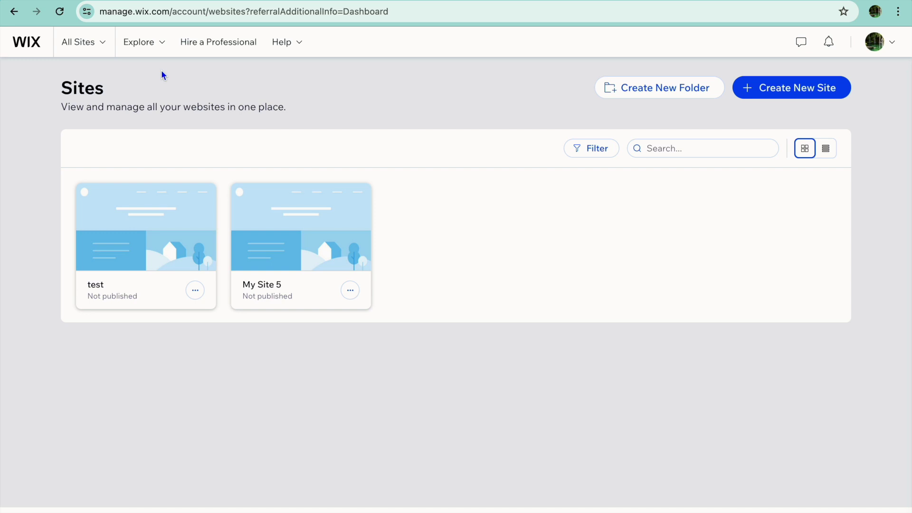
- Start a brand-new site with Create New Site on the Sites page
click(786, 95)
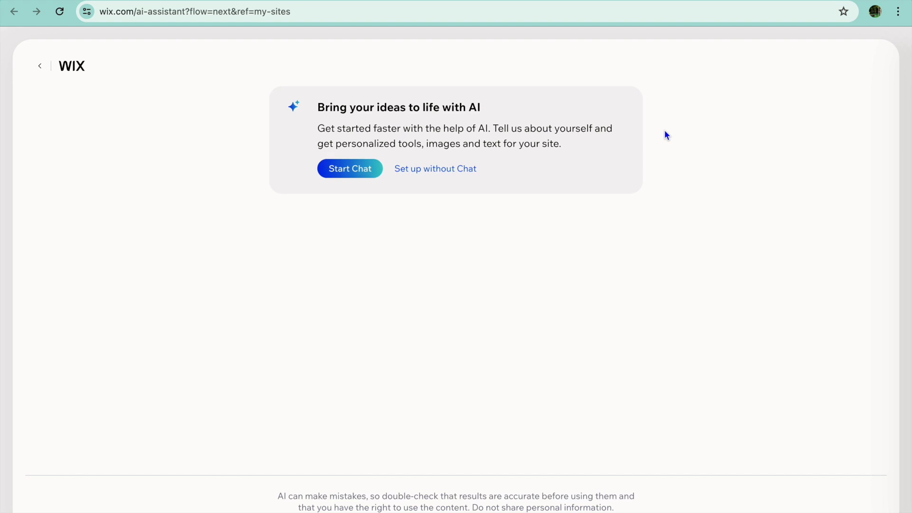
- Answer the AI chat with 'CREATE A PORTFOILIO WEBSITE' and 'WRITING', then end the chat
click(355, 170)
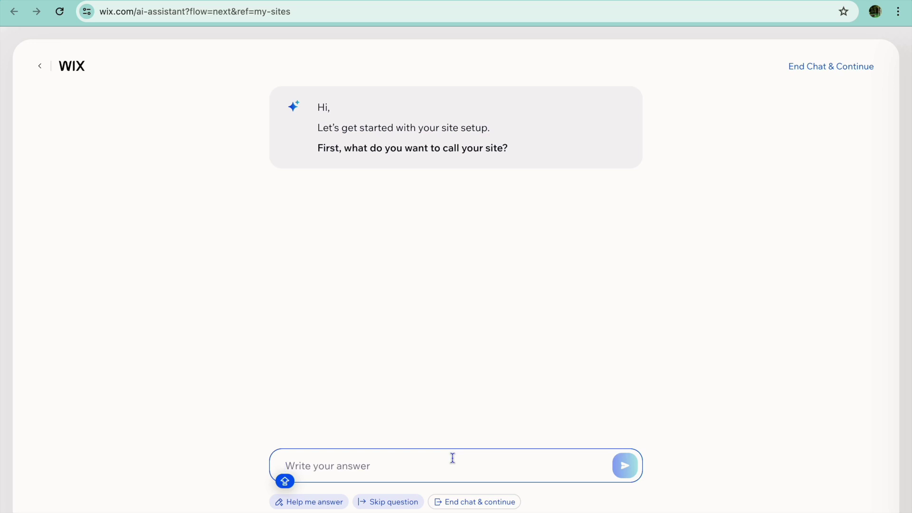
text(CR)
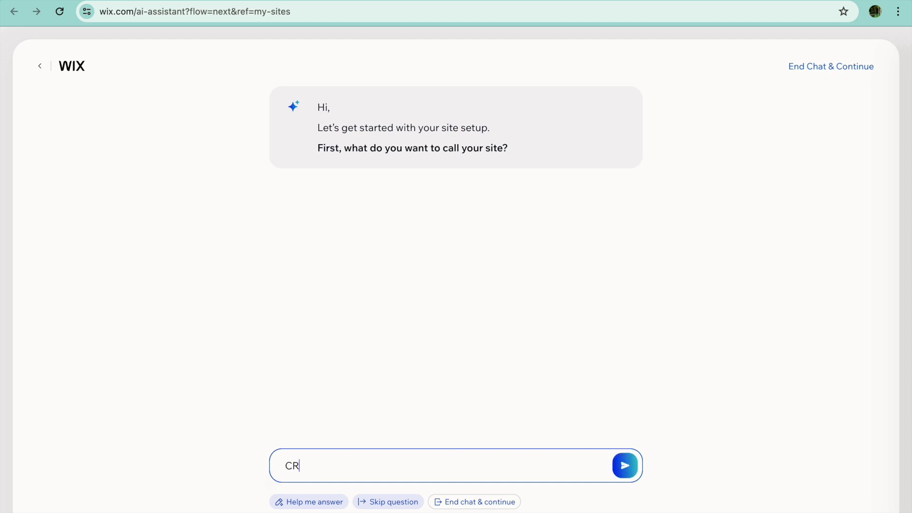
text(EATE A PORTFO)
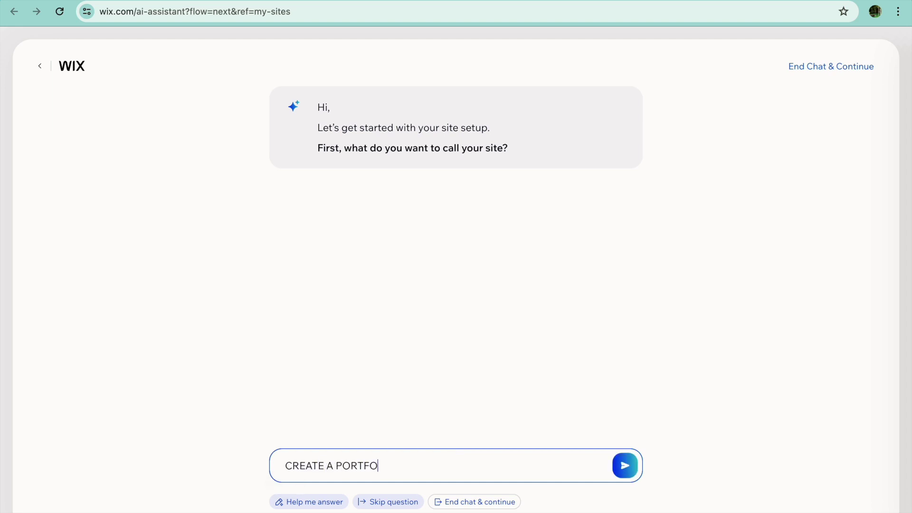
text(ILIO WEBSITE)
key(Return)
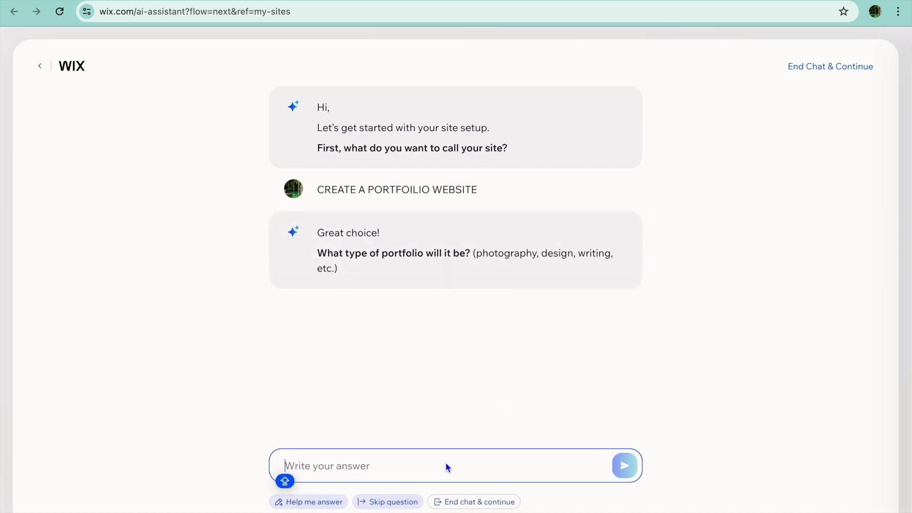
text(WRITING)
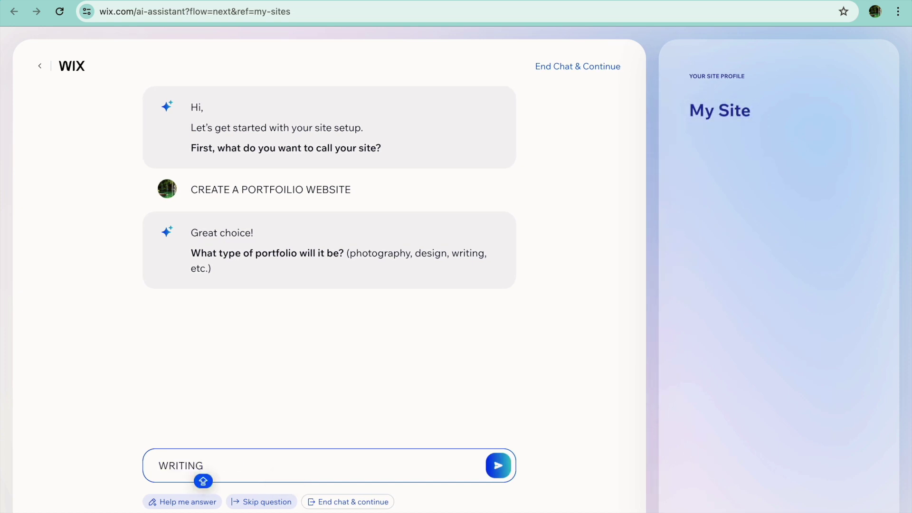
key(Return)
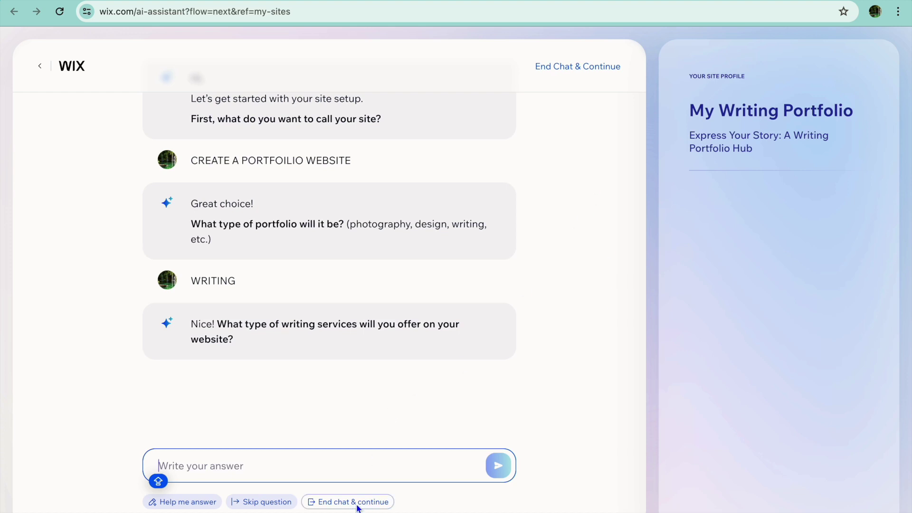
click(591, 66)
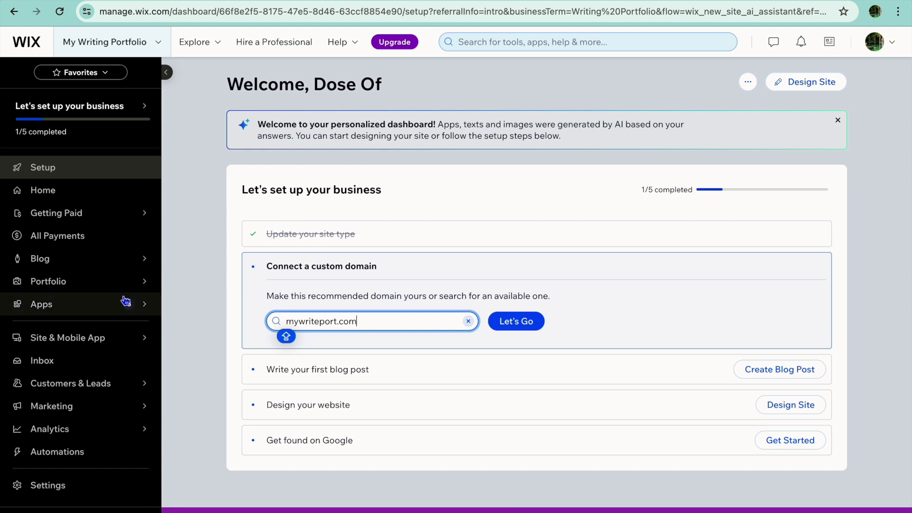
- Open the Portfolio AI wizard with Short Stories as the work type and advance to image upload
mouse_move(101, 291)
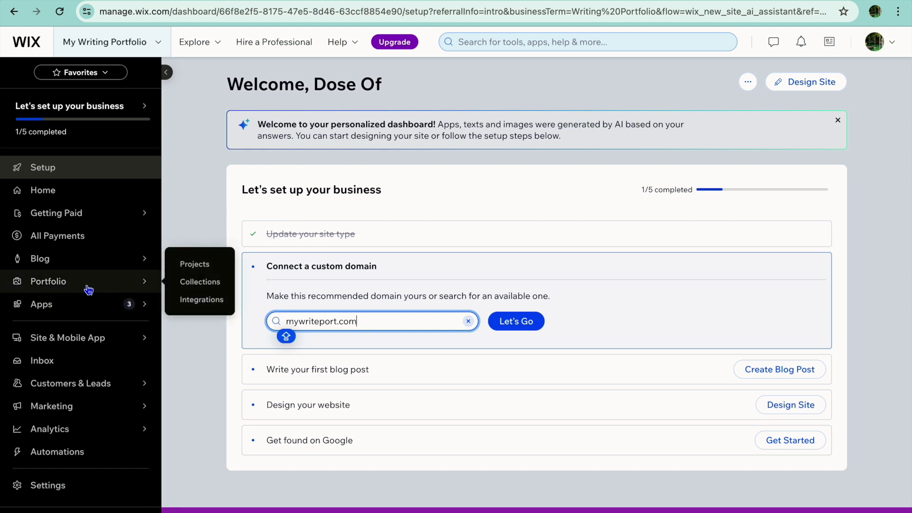
click(87, 289)
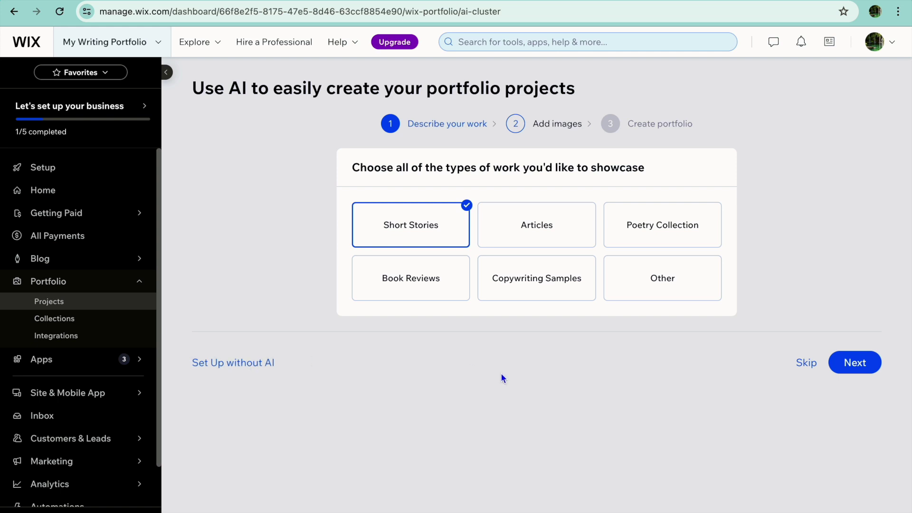
click(873, 363)
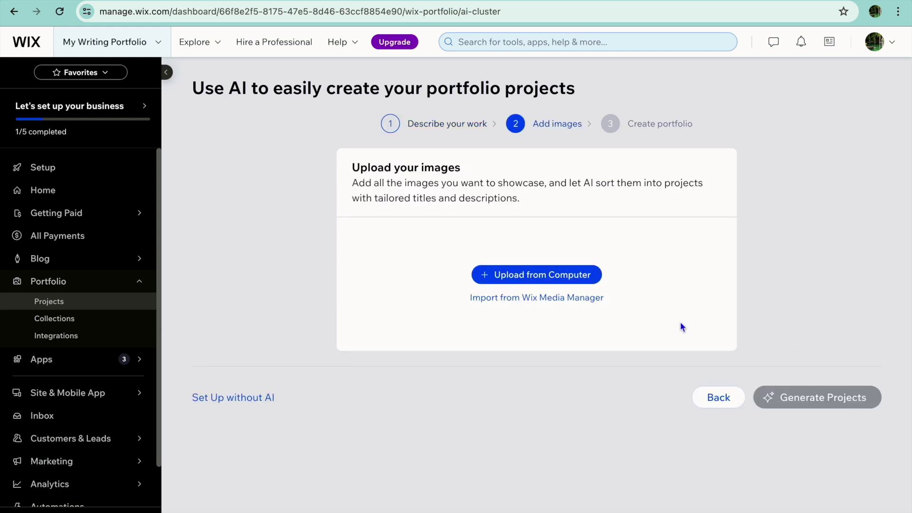
- Upload the Flowlu thumbnail 'Copy of Blue…01108.834.png' from Downloads and generate projects
click(508, 275)
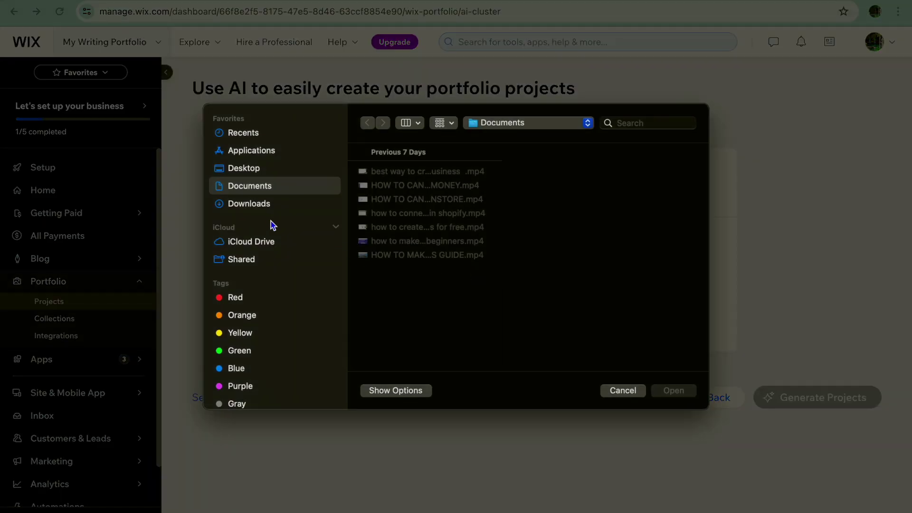
click(264, 204)
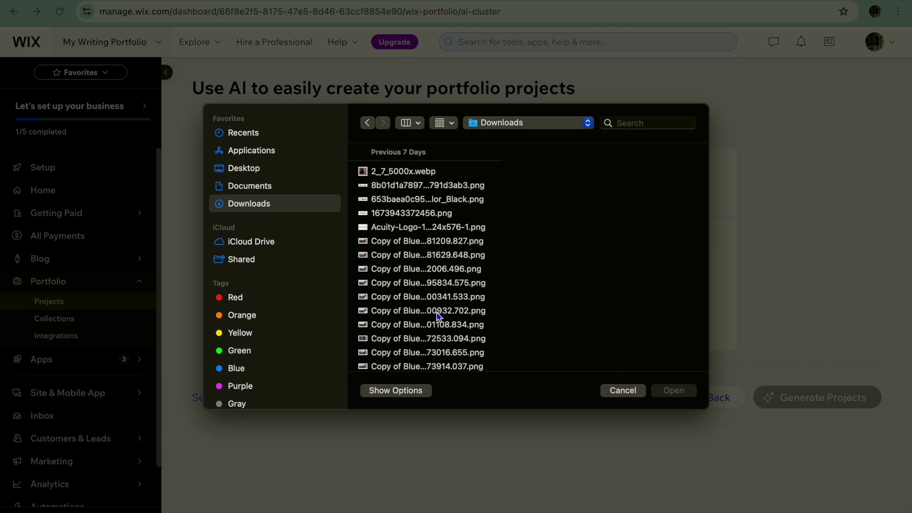
click(430, 326)
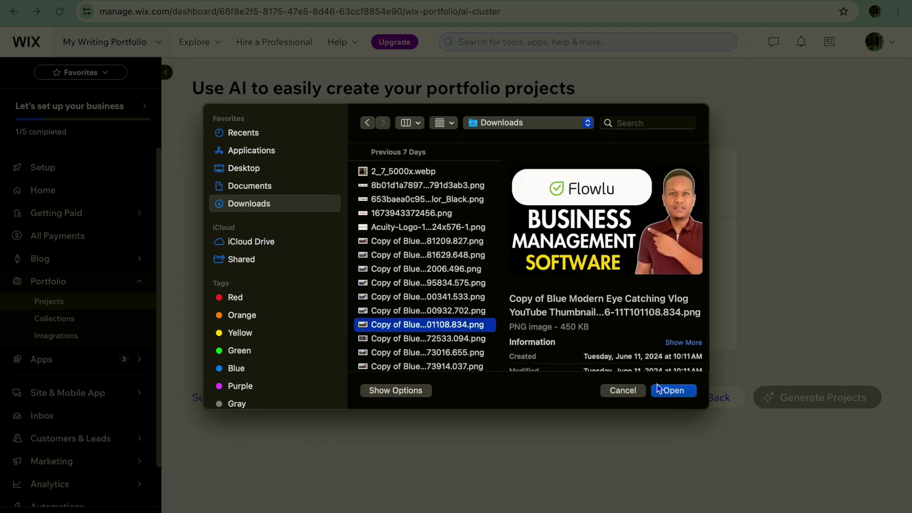
click(682, 392)
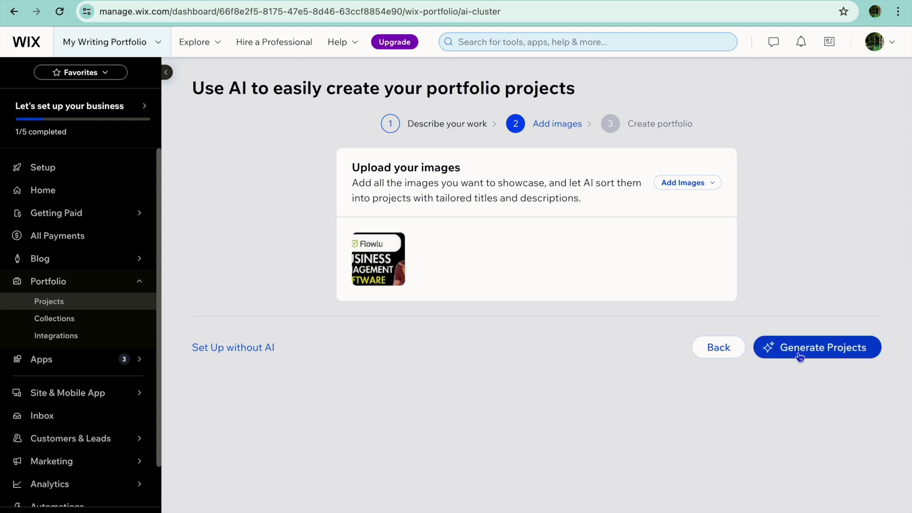
click(799, 355)
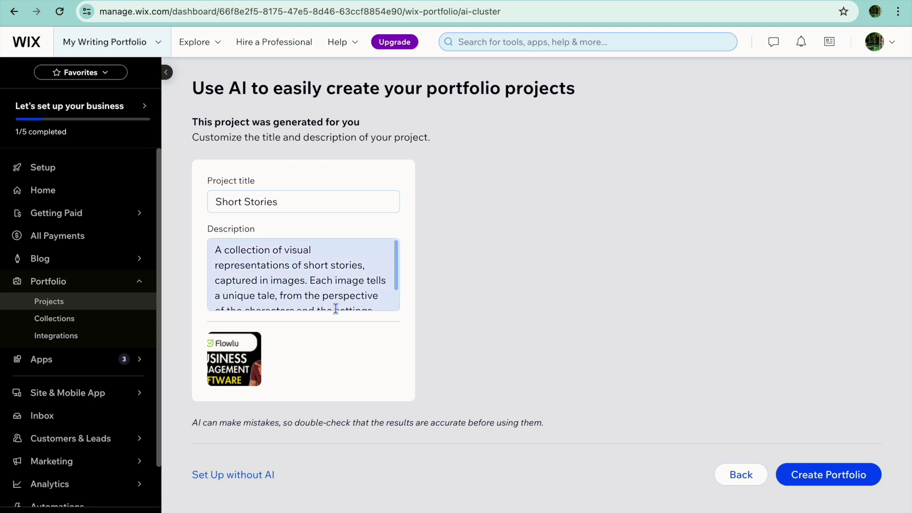
- Create the portfolio with the generated Short Stories project, dismiss the notice, and open Blog Overview
scroll(335, 308, down, 2)
scroll(336, 309, up, 2)
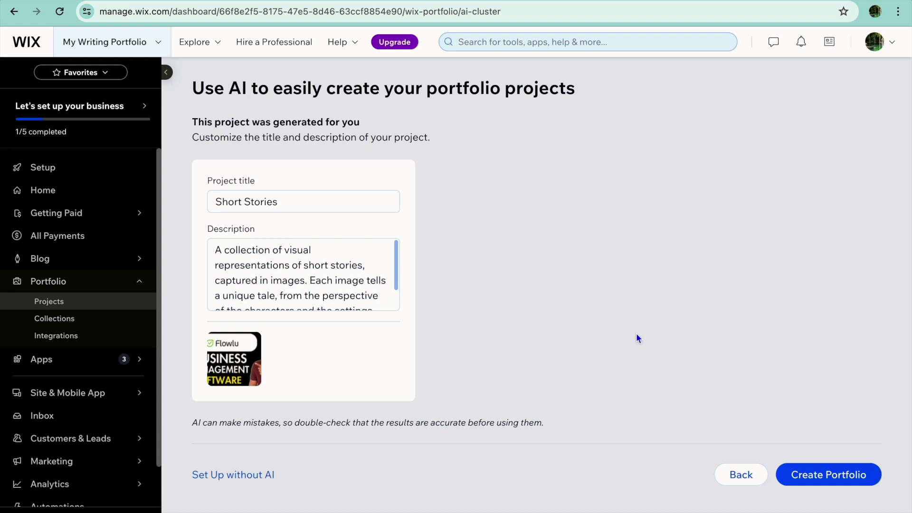
click(821, 474)
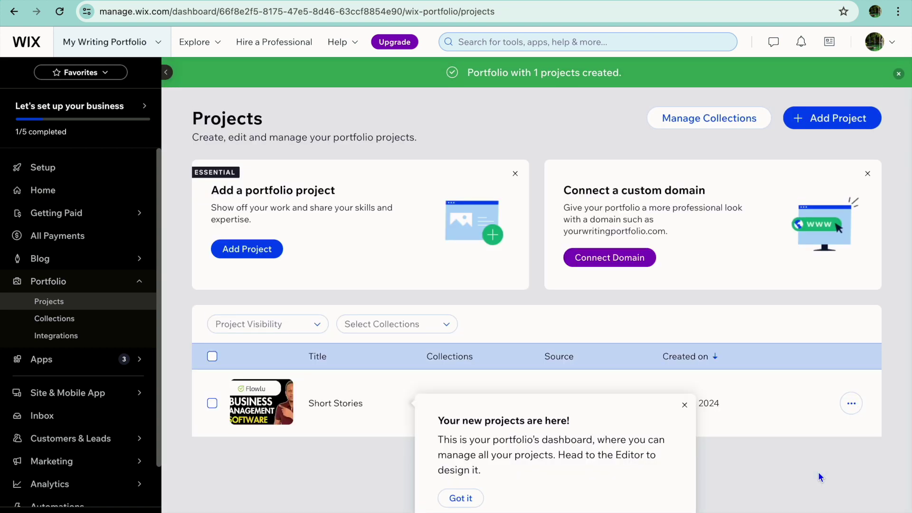
click(684, 405)
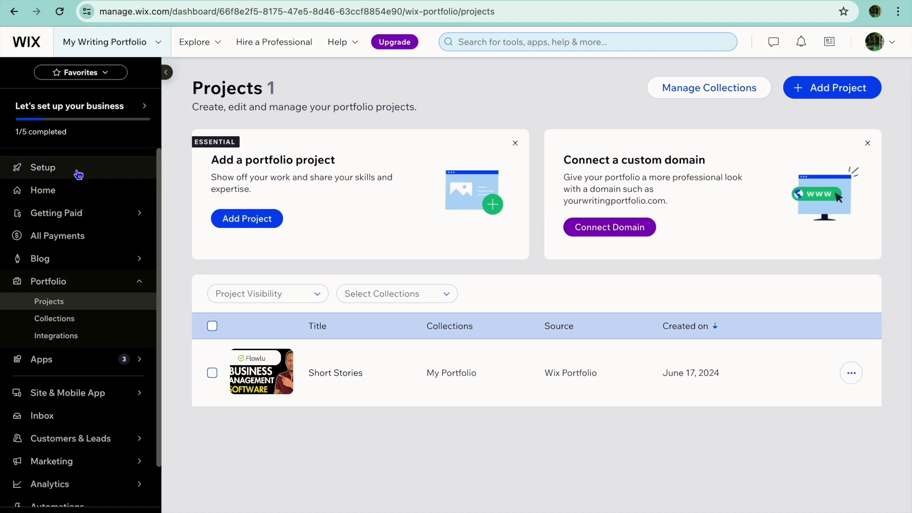
mouse_move(87, 270)
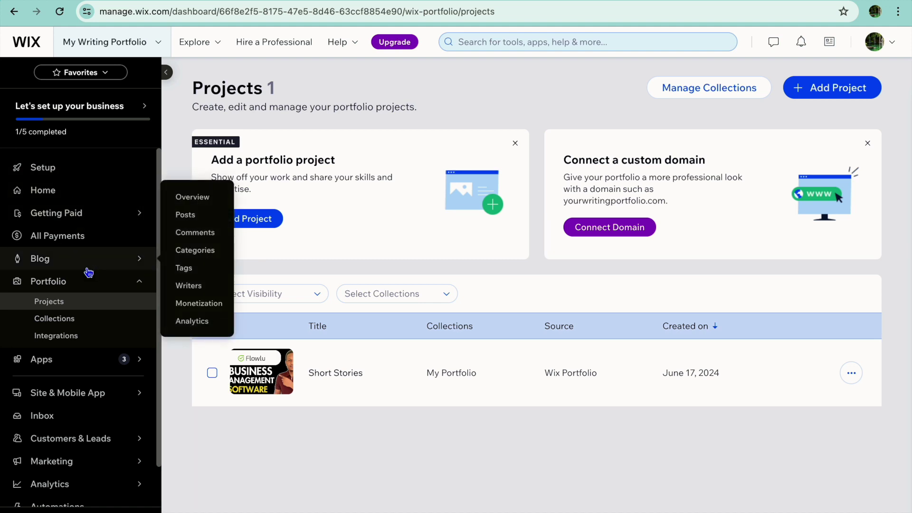
click(63, 263)
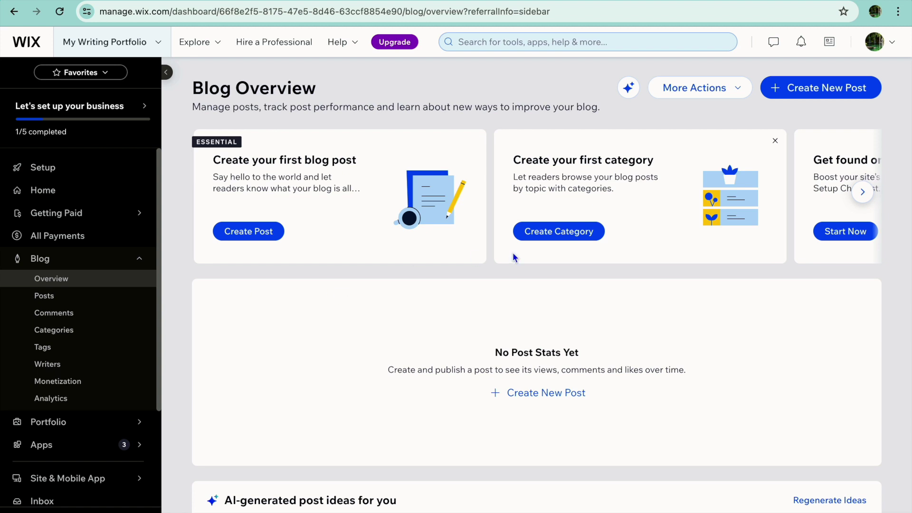
- Close the blog's AI post options and go to the Setup checklist dashboard
click(628, 90)
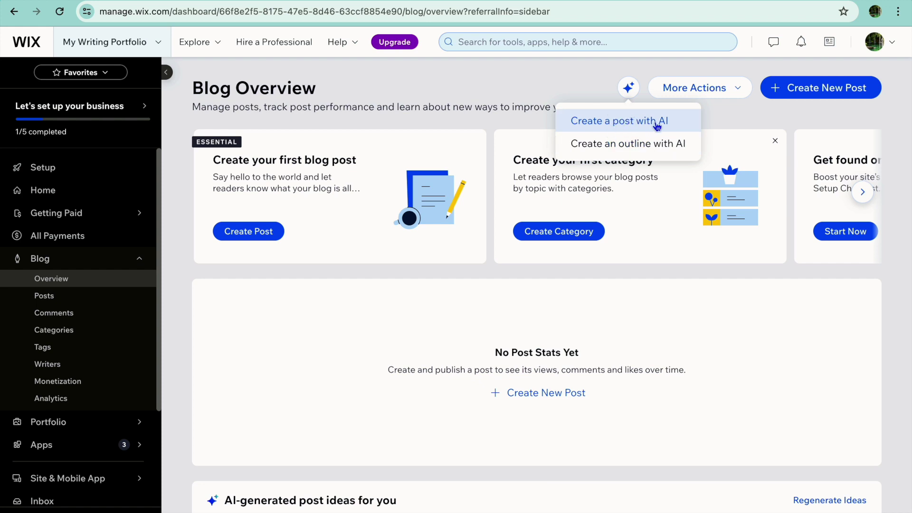
click(362, 270)
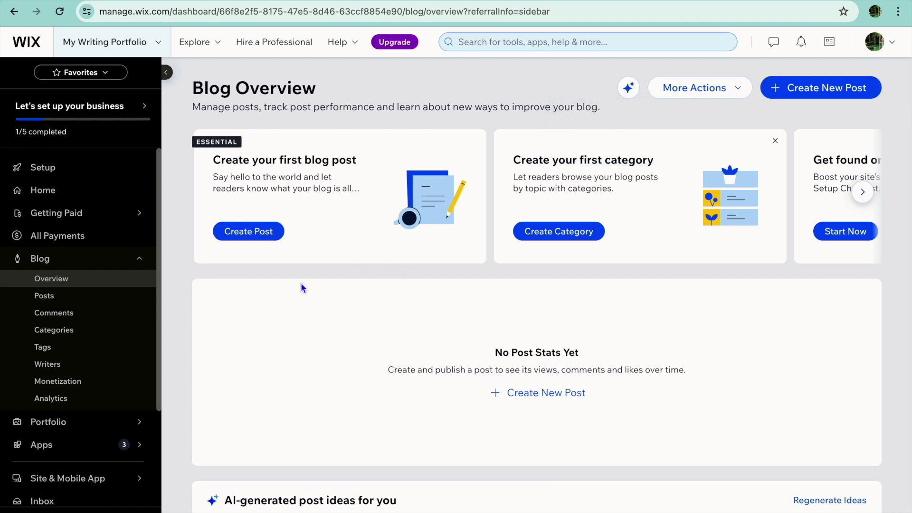
click(43, 175)
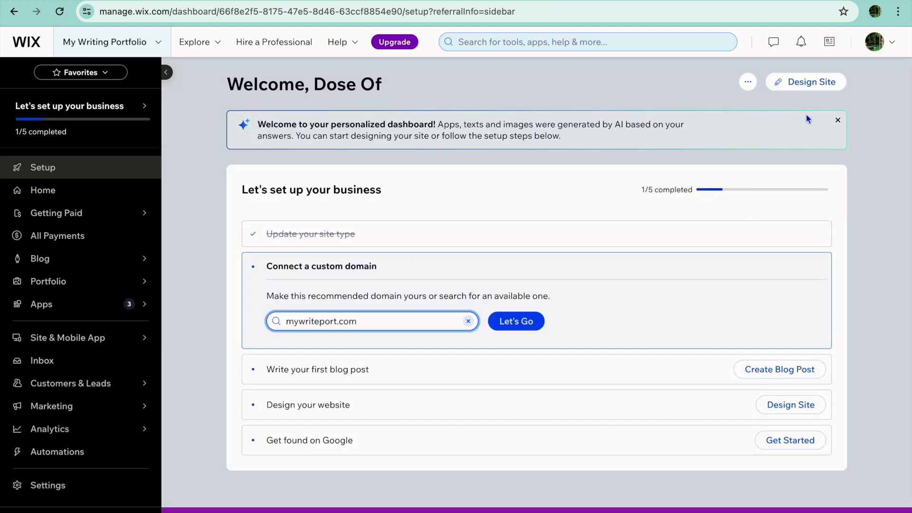
- Have AI generate the beige and golden brown 'Crafting Stories' homepage design
click(801, 83)
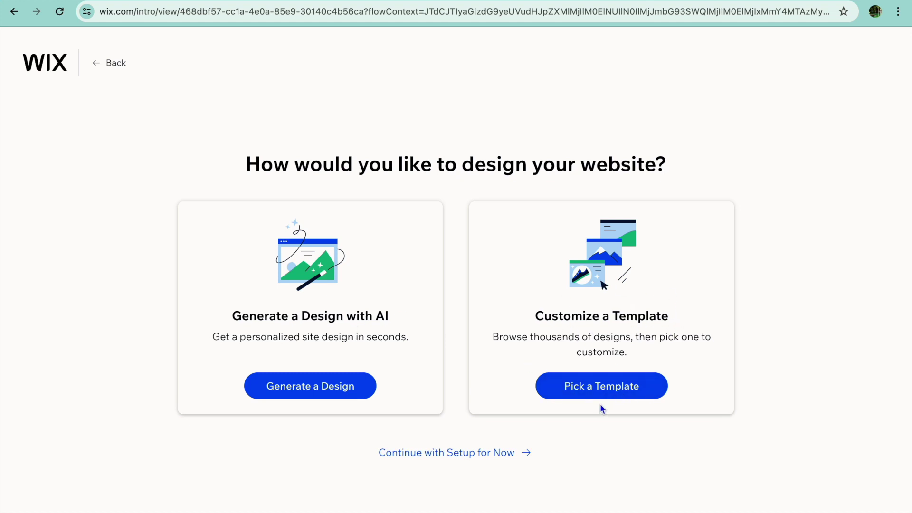
click(344, 391)
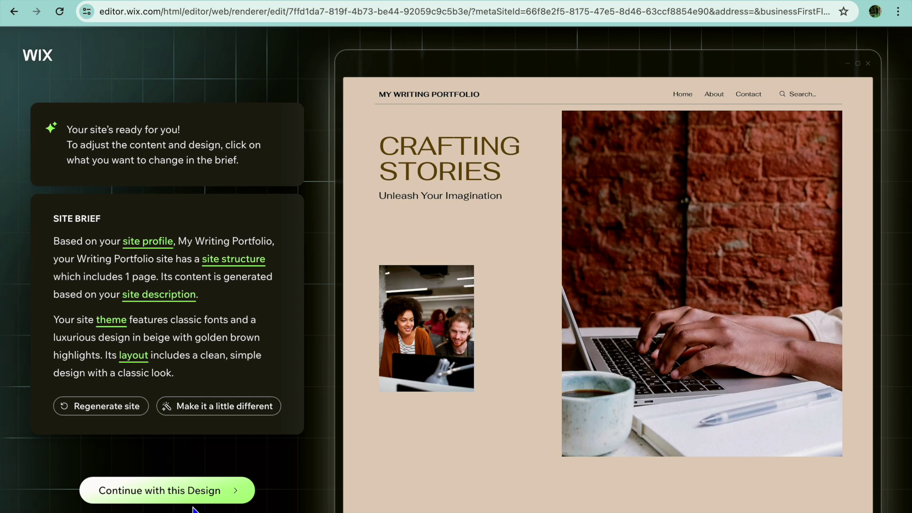
- Accept the generated design and skip the custom domain to enter the Editor
click(204, 495)
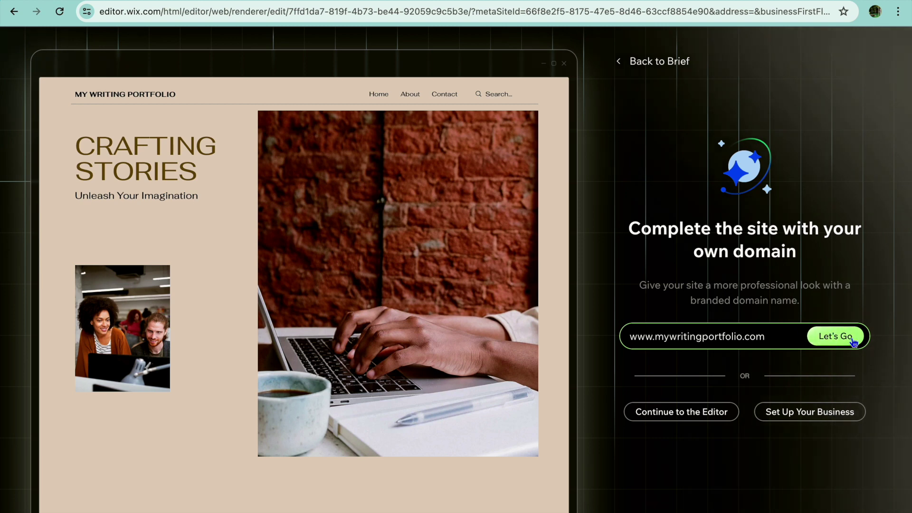
click(692, 412)
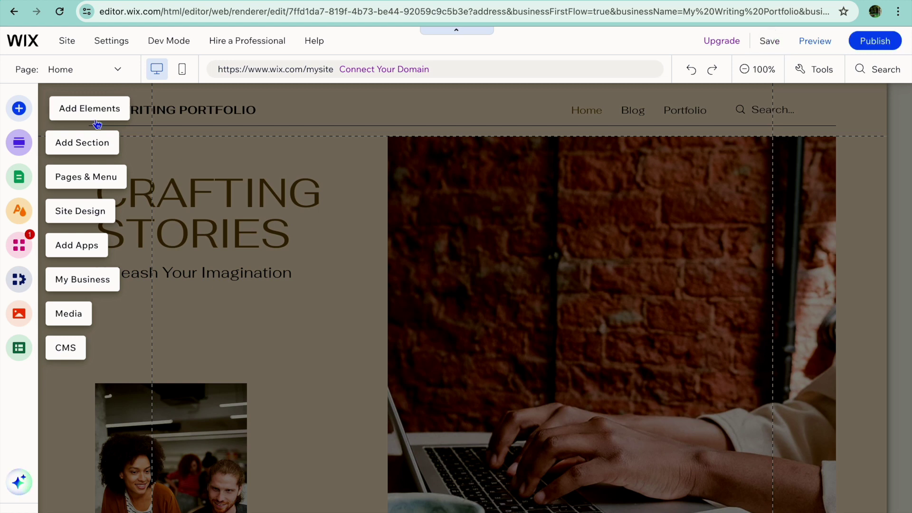
click(82, 112)
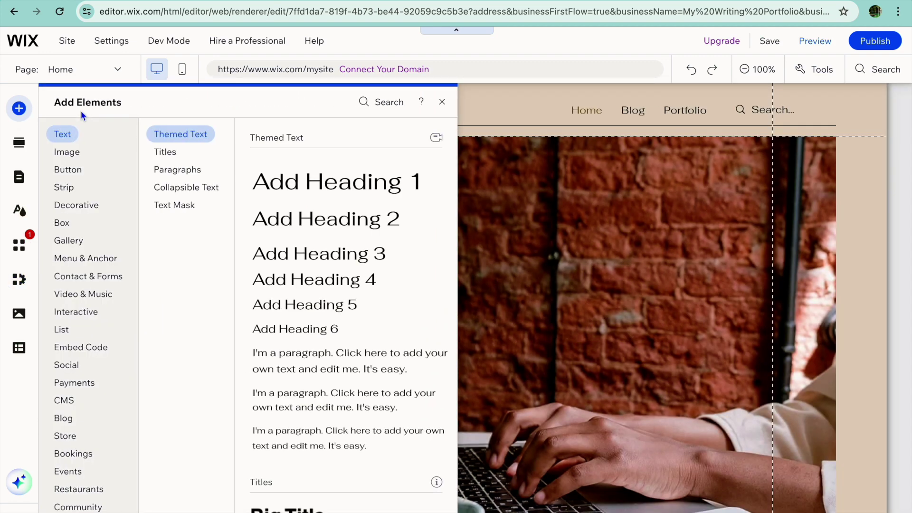
click(71, 229)
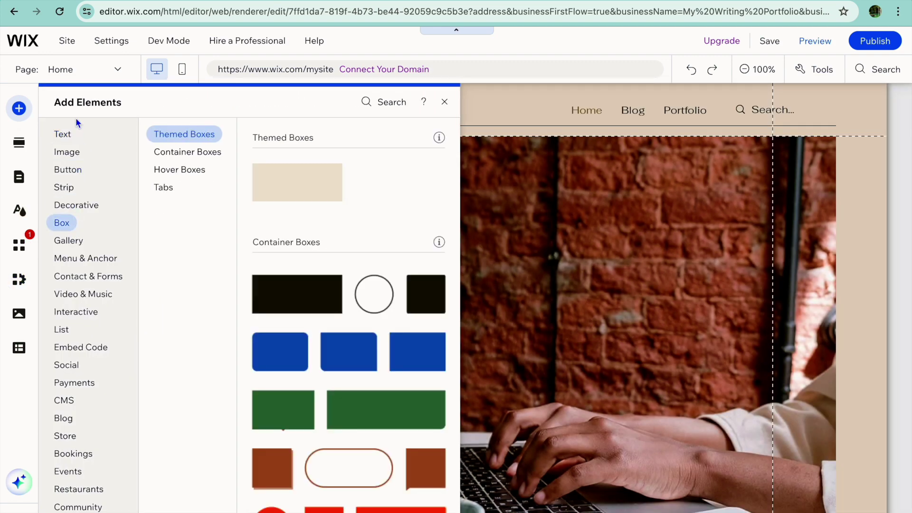
click(109, 294)
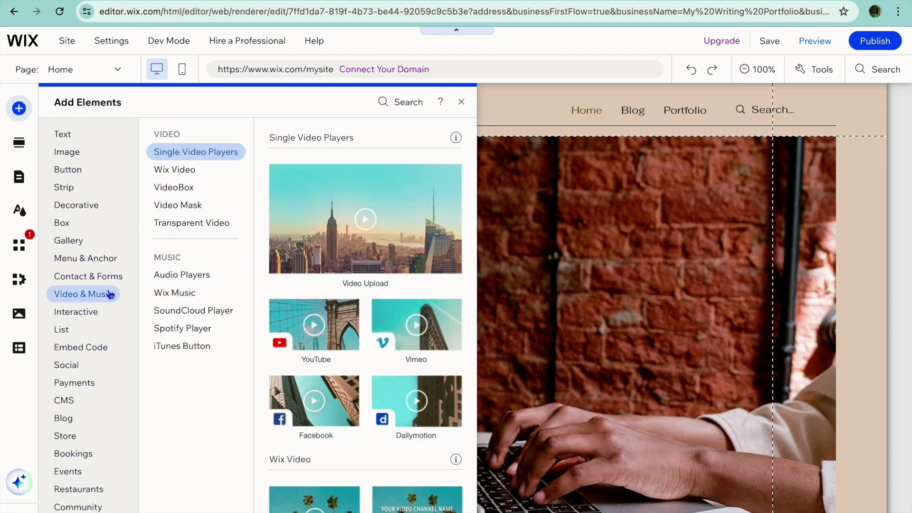
click(461, 101)
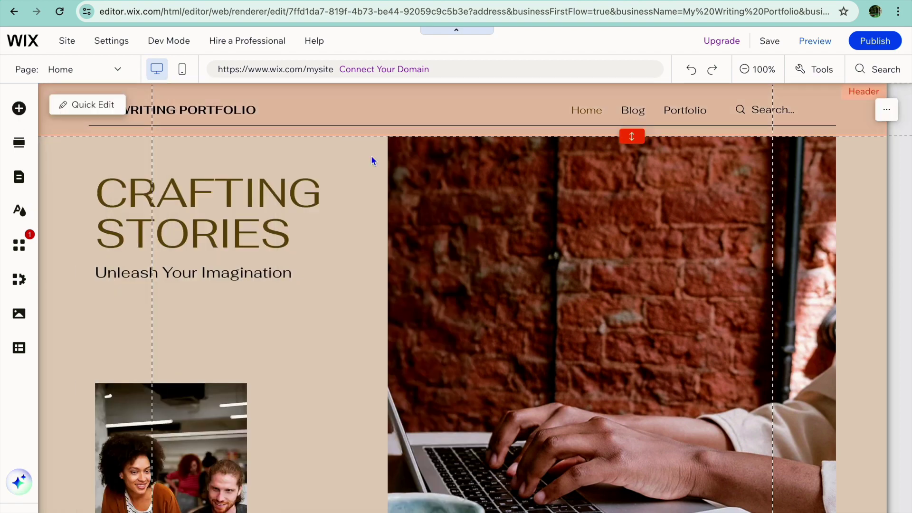
scroll(282, 207, down, 20)
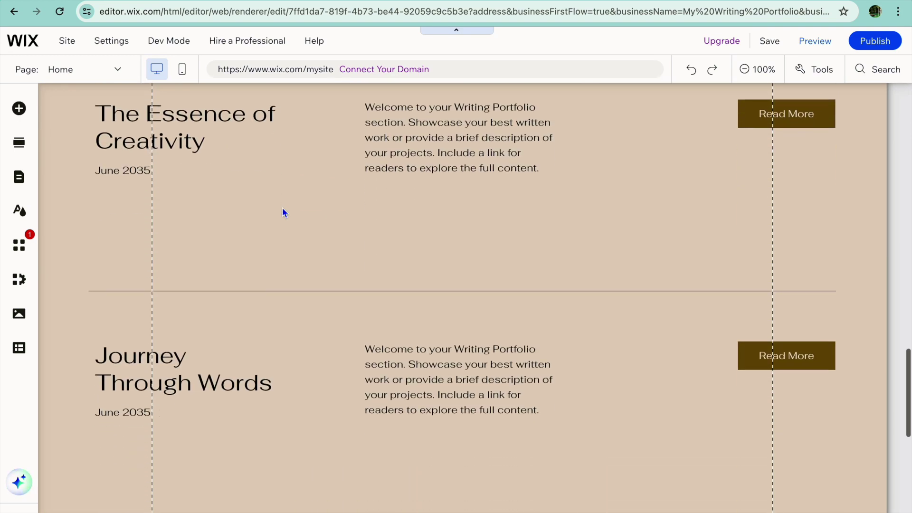
scroll(282, 209, down, 5)
scroll(283, 210, up, 20)
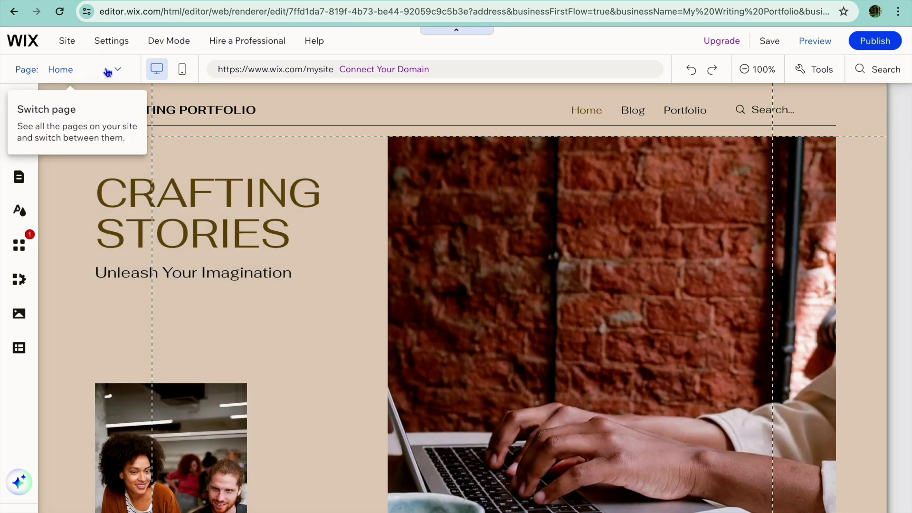
- Switch the editor to the Portfolio page and view it in Preview mode
click(107, 70)
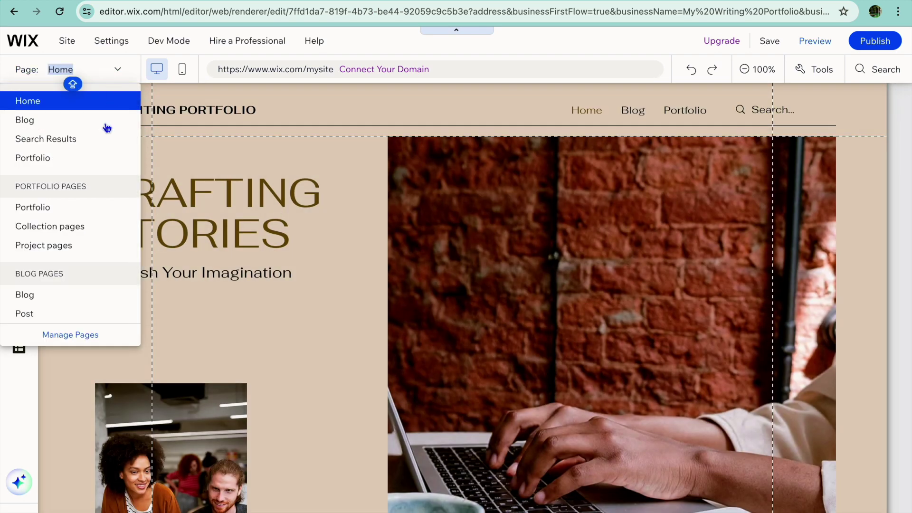
click(95, 152)
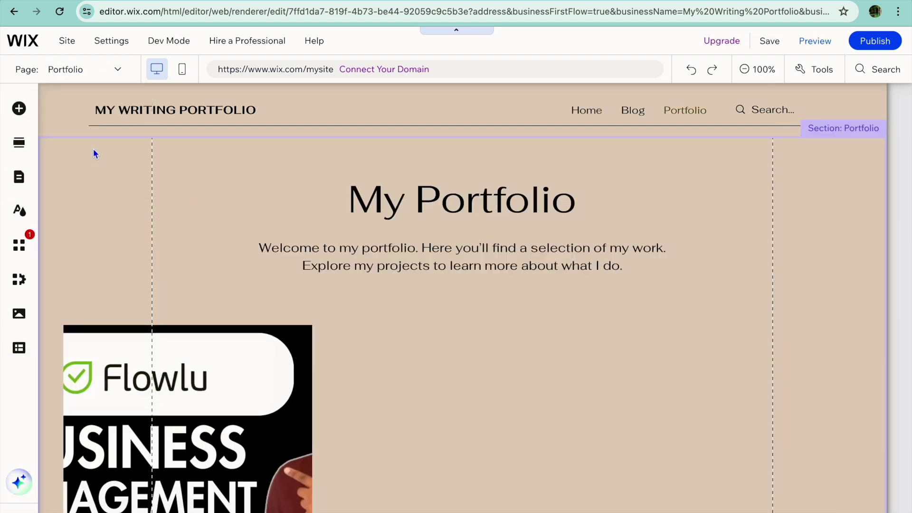
scroll(93, 153, down, 5)
scroll(93, 151, up, 5)
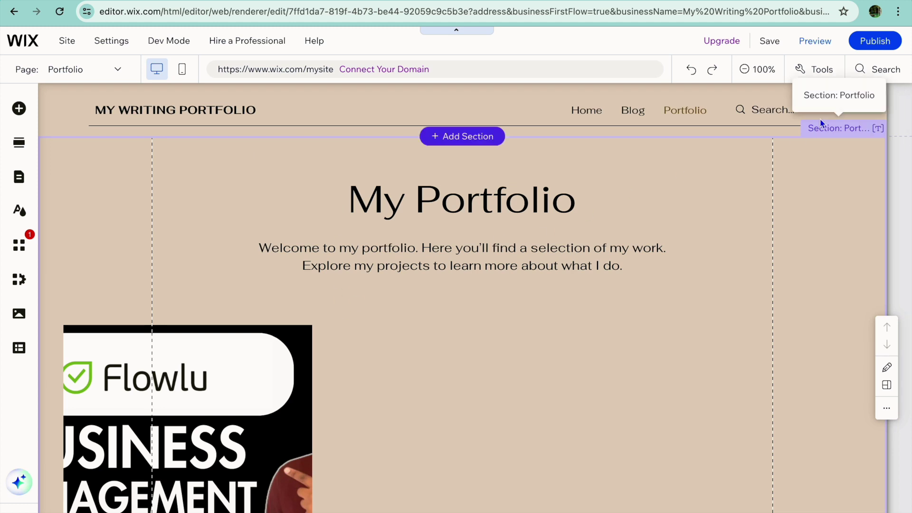
click(815, 41)
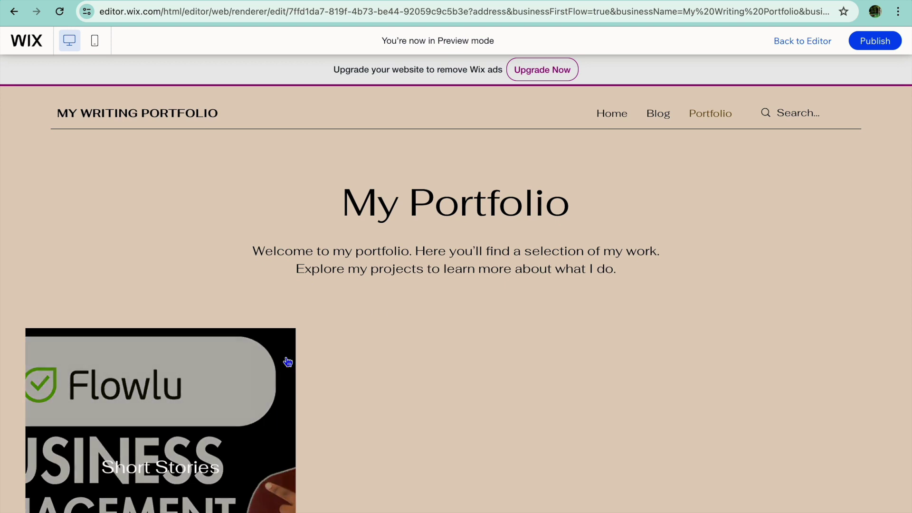
- In Preview, open the Short Stories project page, then go back to Home
scroll(288, 362, down, 5)
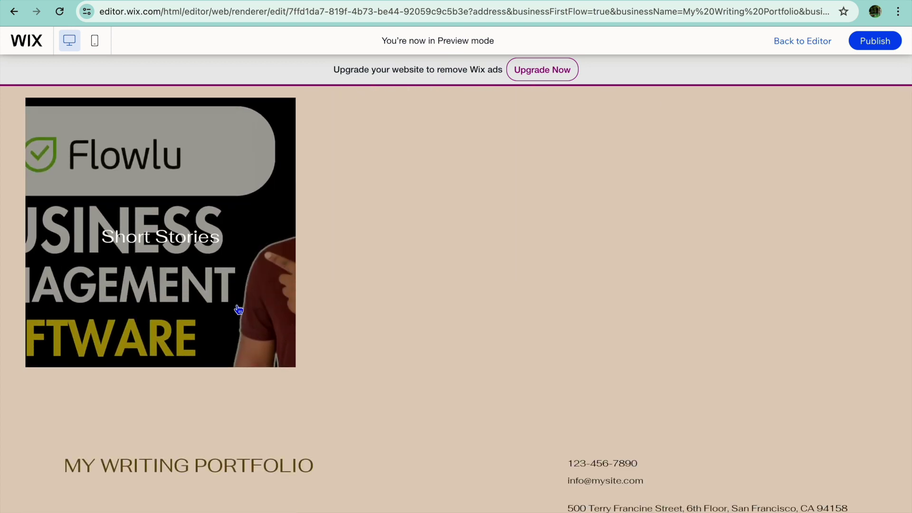
click(237, 309)
scroll(491, 303, down, 10)
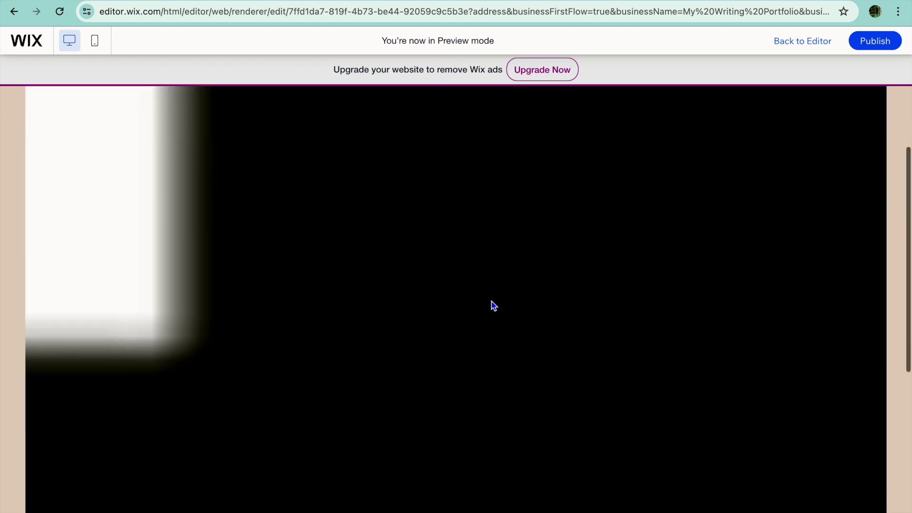
scroll(491, 305, up, 10)
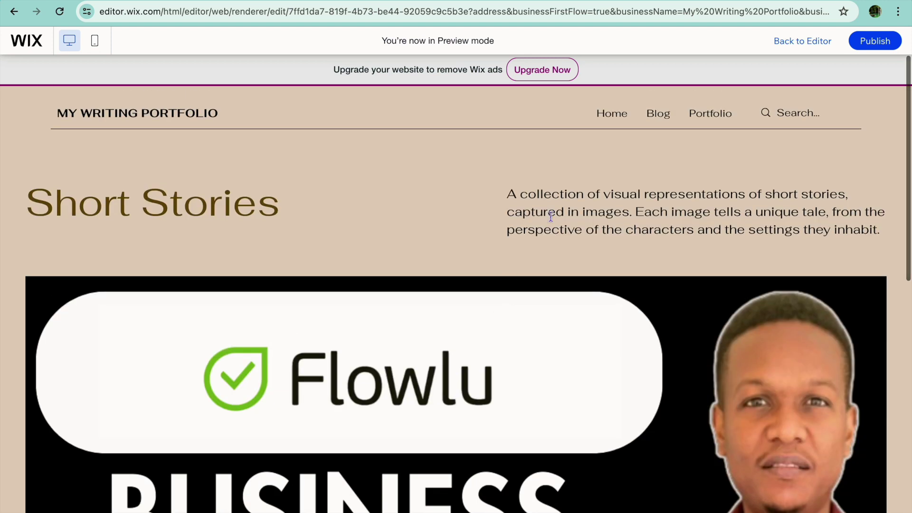
click(612, 114)
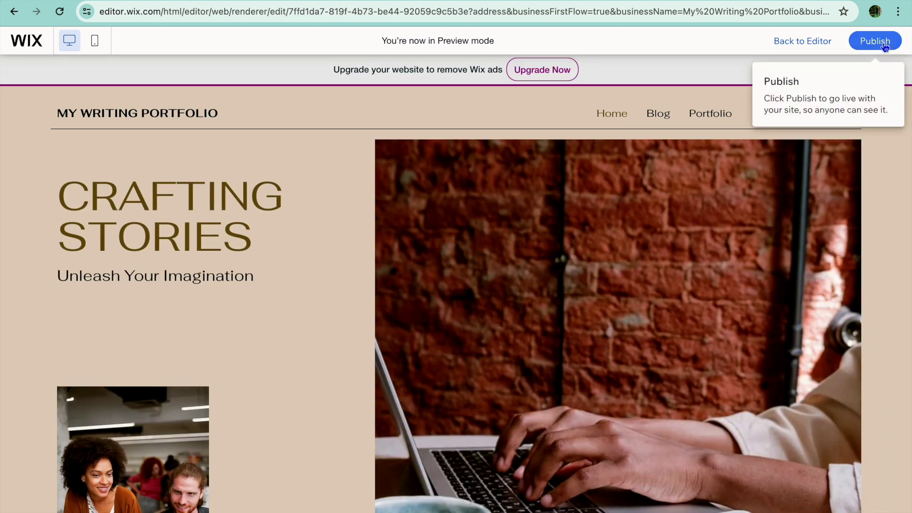